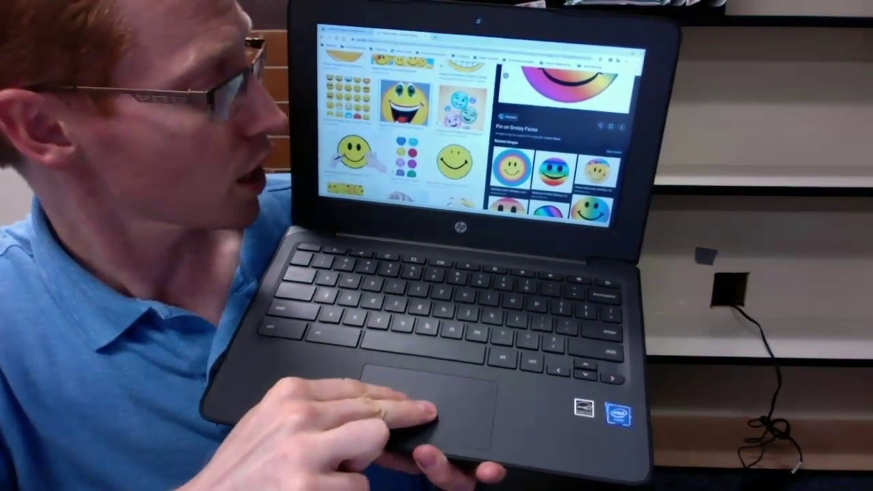
Step: Bring up the rainbow smiley image's options and scroll the preview to show it in full
right_click(402, 99)
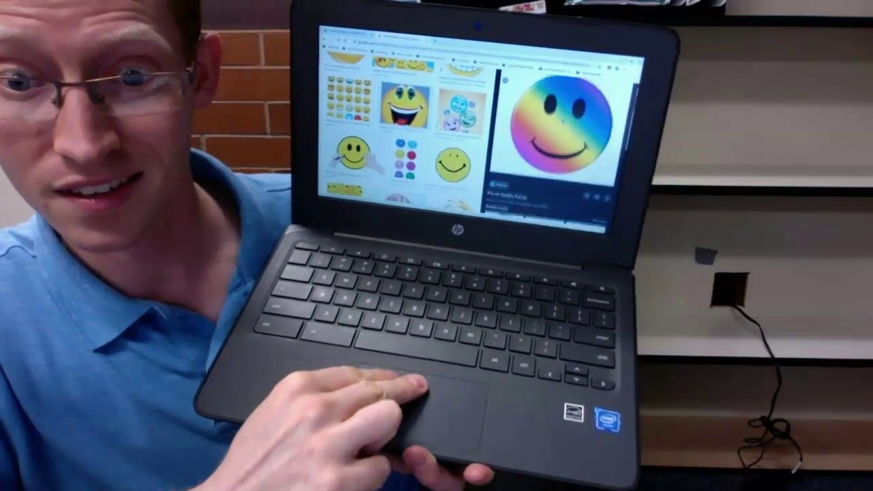
scroll(556, 146, "down", 5)
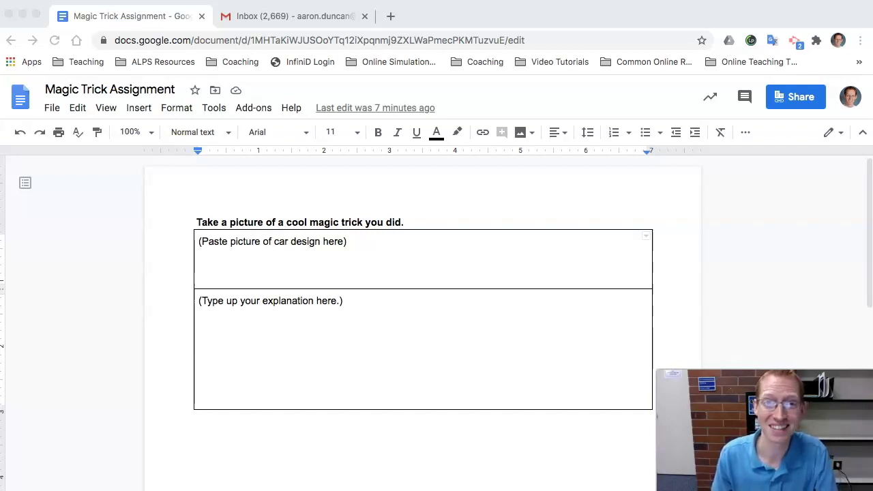
Step: Copy the explanation sentence from the body of the Gmail New Message draft
left_click(351, 248)
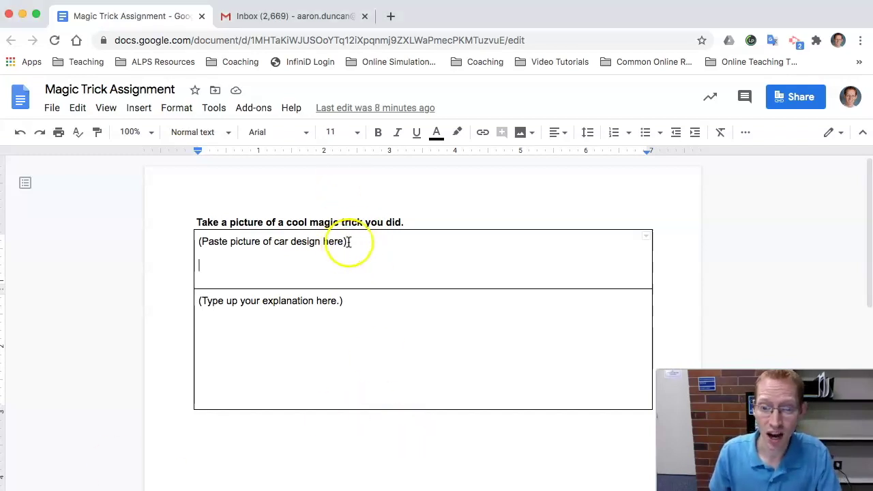
left_click_drag(345, 301, 236, 308)
left_click(280, 14)
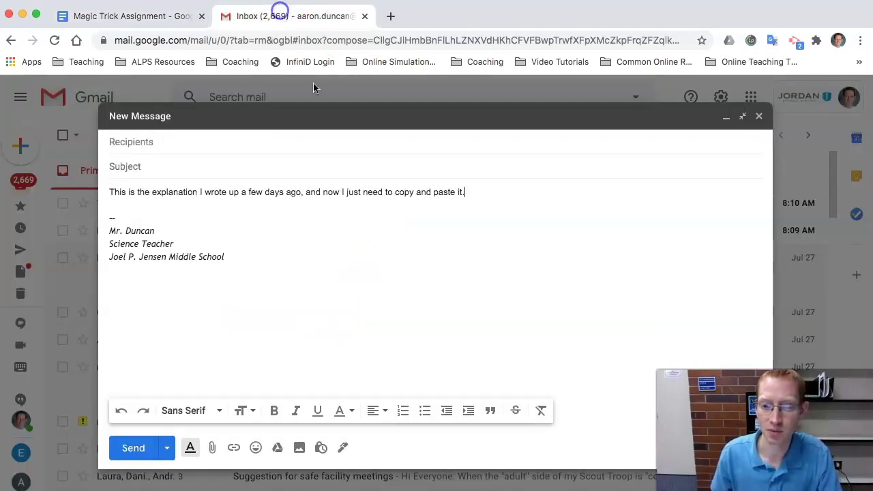
left_click_drag(480, 198, 109, 191)
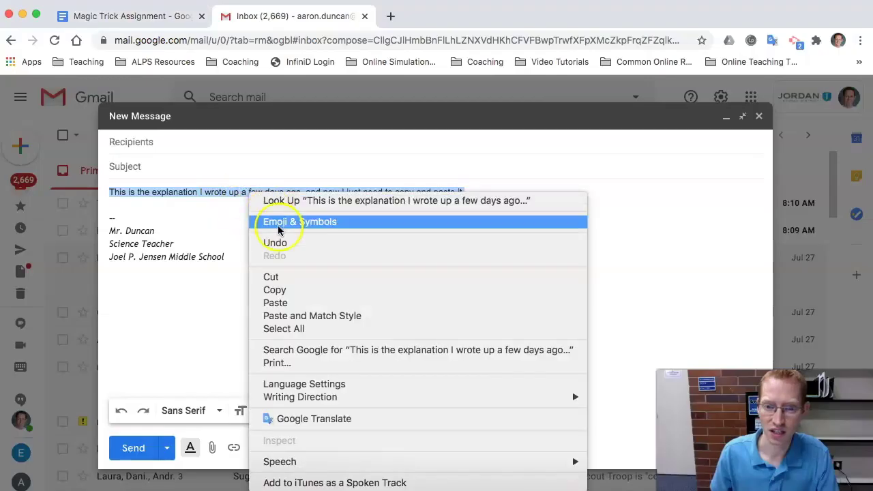
left_click(290, 294)
Step: Replace the '(Type up your explanation here.)' prompt with the copied sentence, pasted twice
left_click(168, 17)
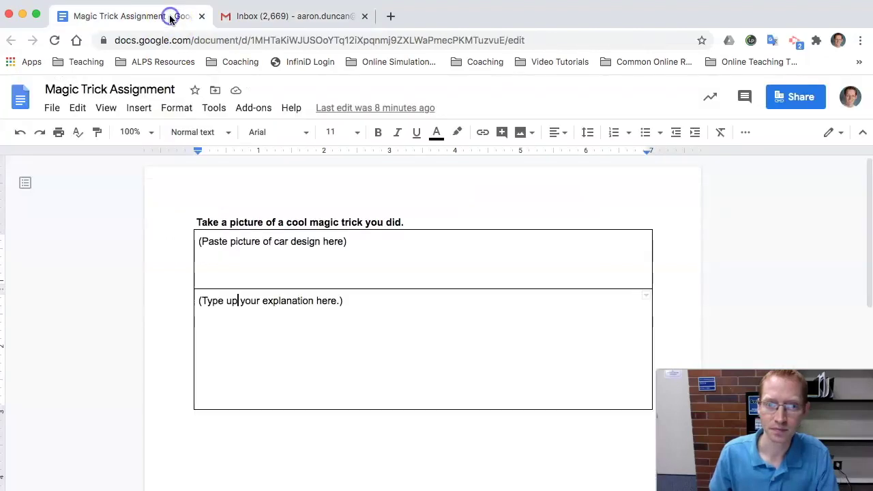
left_click_drag(344, 301, 192, 302)
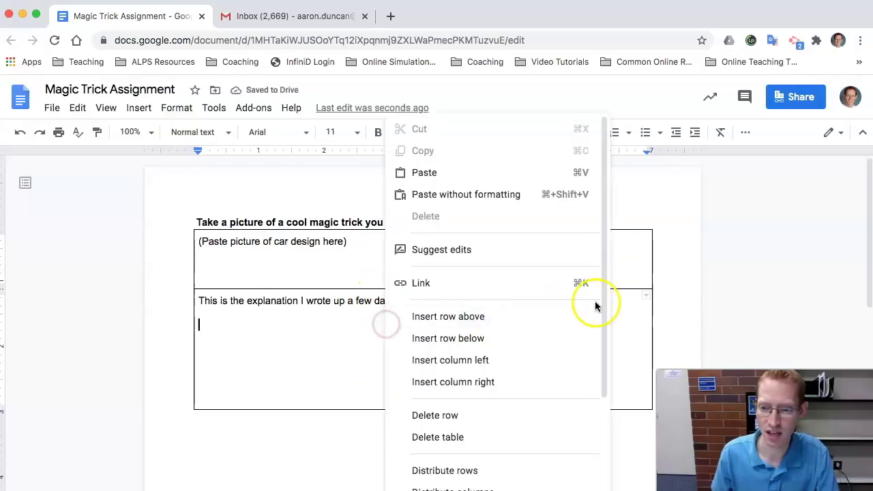
left_click(424, 173)
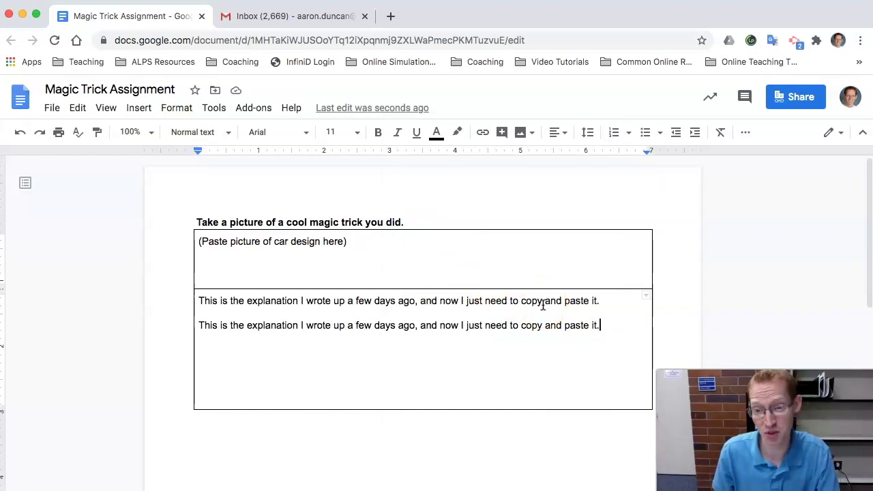
left_click(613, 330)
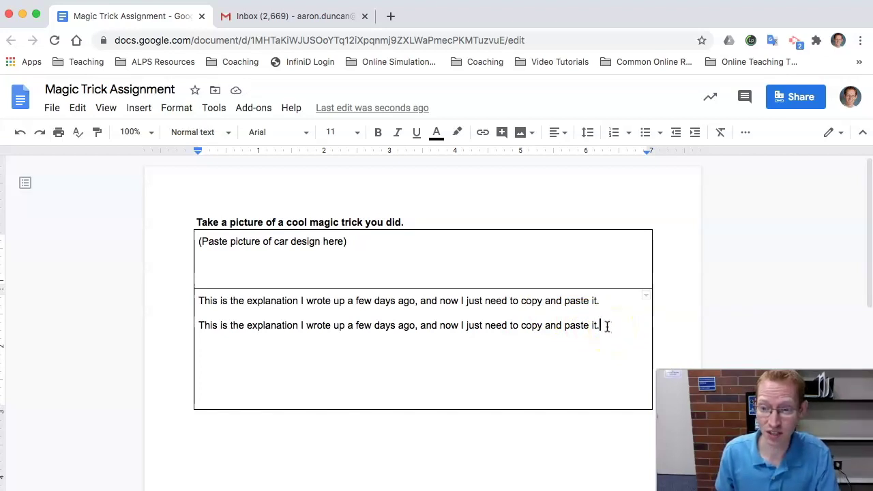
left_click_drag(600, 326, 584, 325)
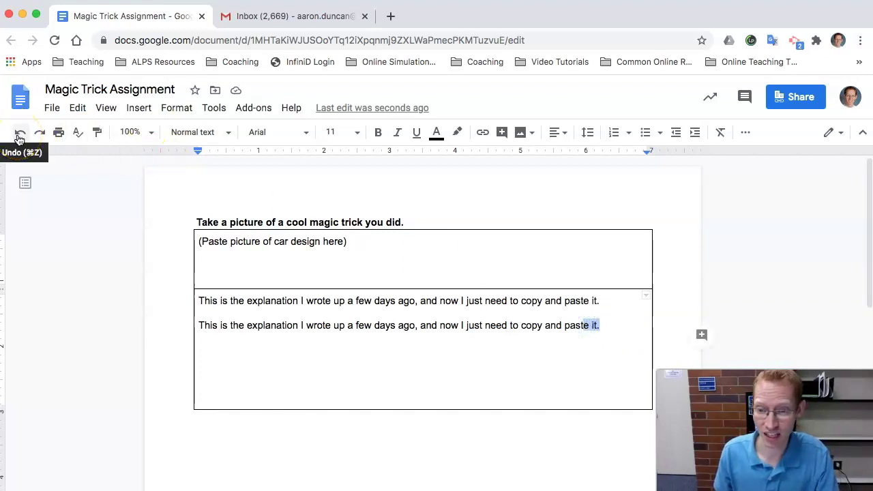
left_click(19, 134)
left_click(34, 132)
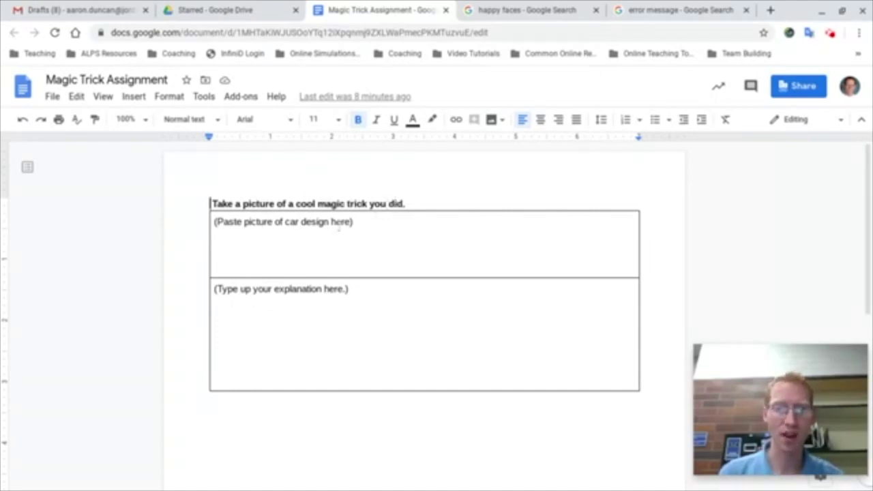
Step: Insert the finger-trick webcam photo from Google Drive into the picture cell
left_click(318, 235)
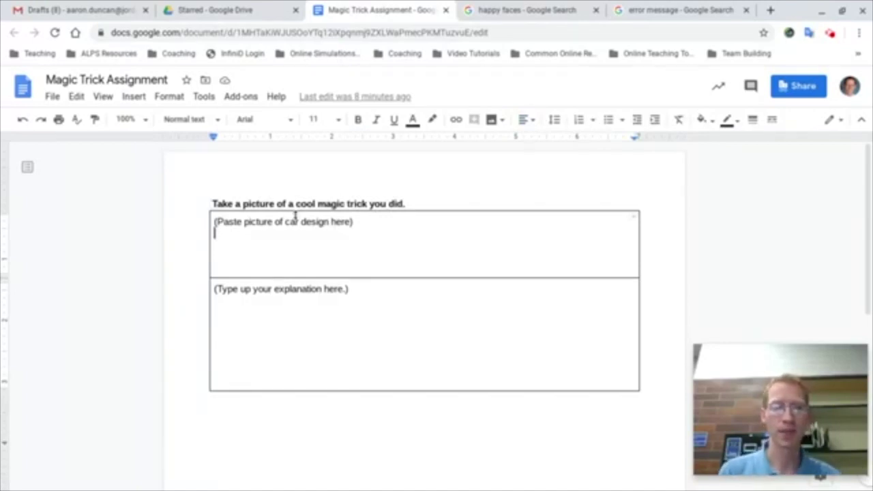
left_click(135, 96)
mouse_move(166, 121)
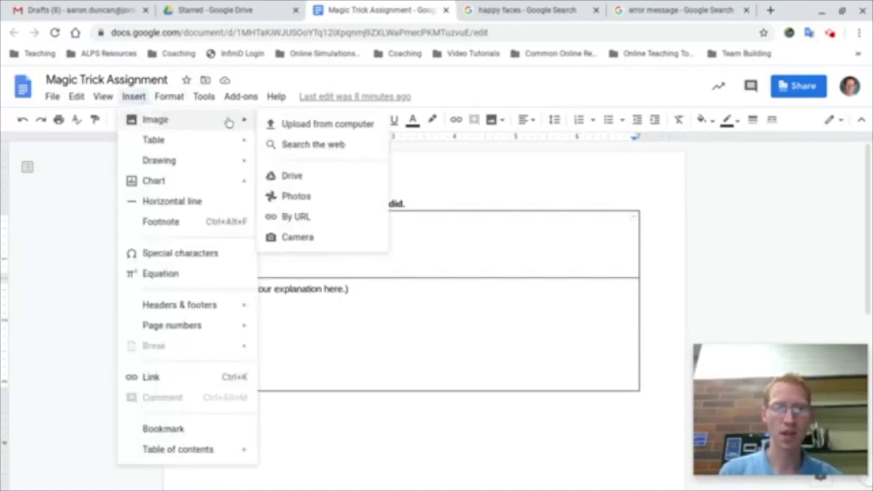
left_click(292, 177)
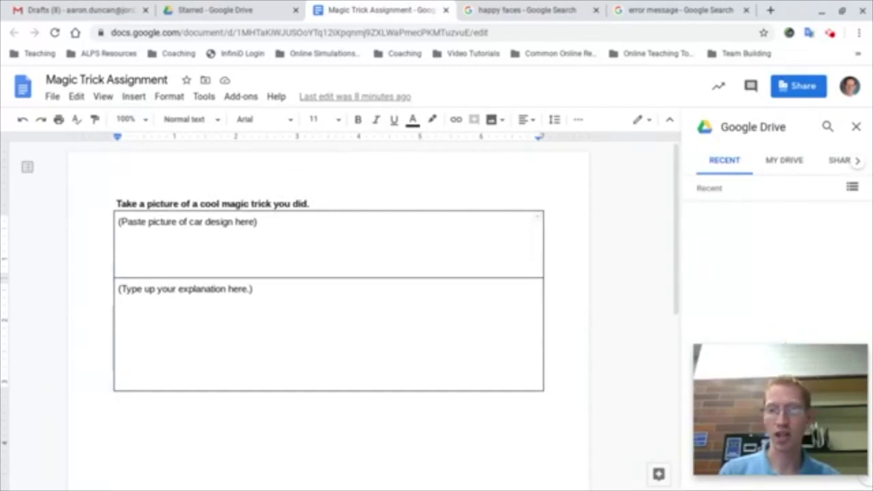
scroll(747, 234, "down", 3)
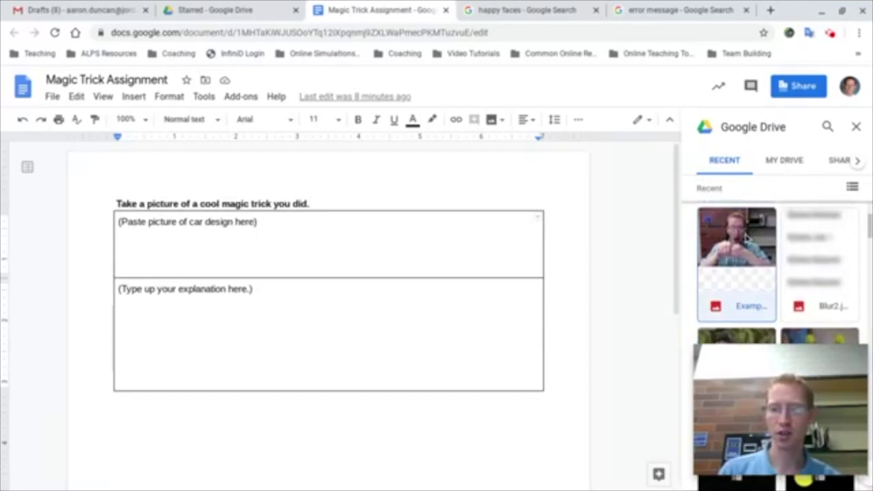
double_click(745, 235)
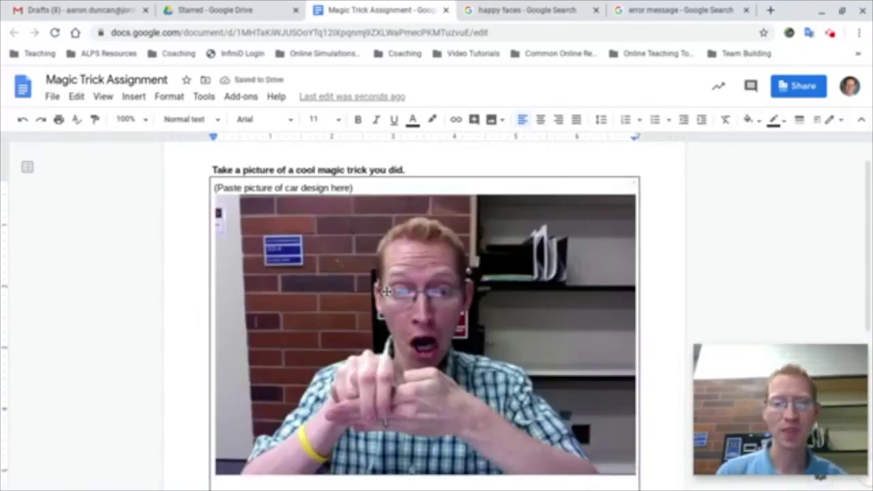
scroll(386, 291, "down", 3)
scroll(386, 291, "up", 1)
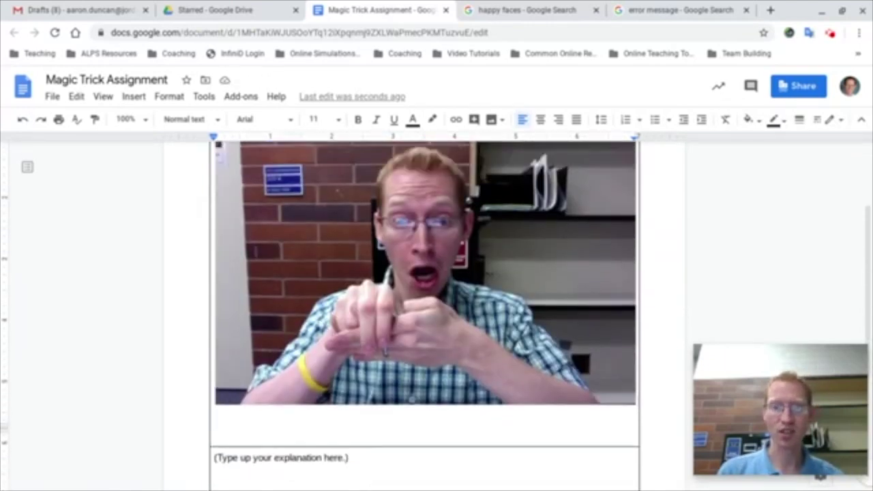
scroll(426, 293, "up", 2)
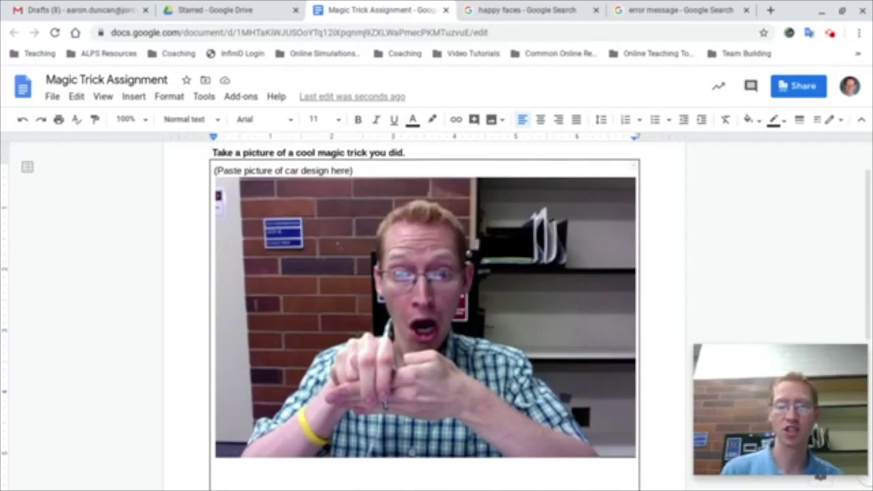
Step: Copy the rainbow smiley image from the 'happy faces' image results
left_click(534, 10)
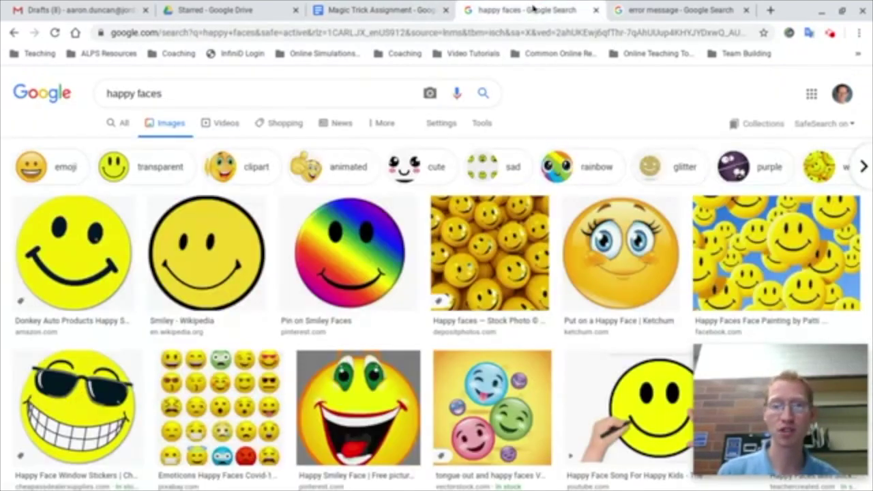
right_click(345, 249)
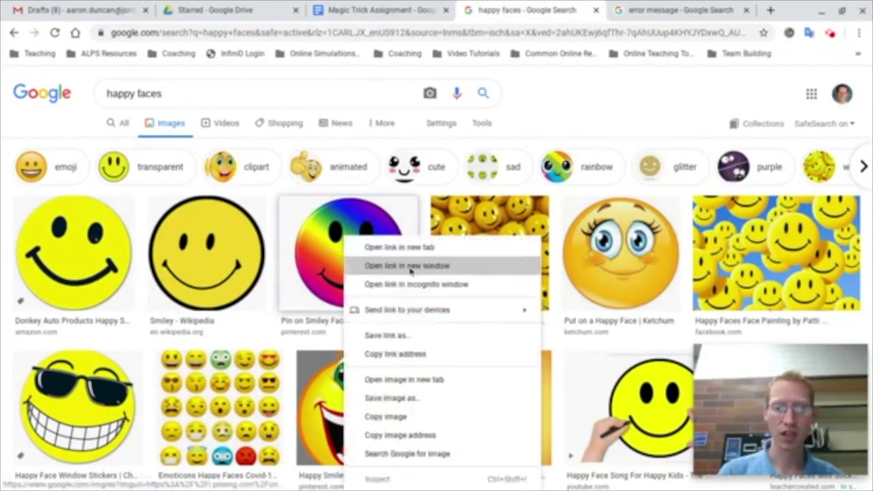
left_click(399, 419)
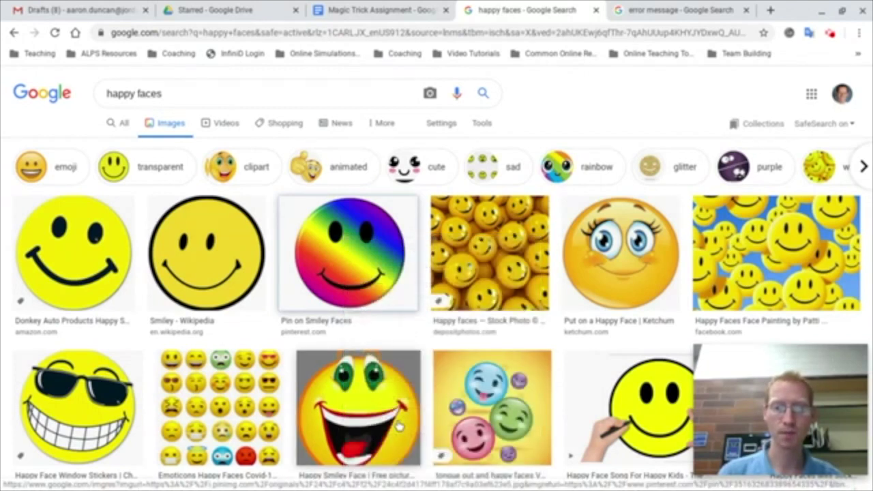
Step: Paste the rainbow smiley on a new line below the finger-trick photo in the picture cell
left_click(332, 9)
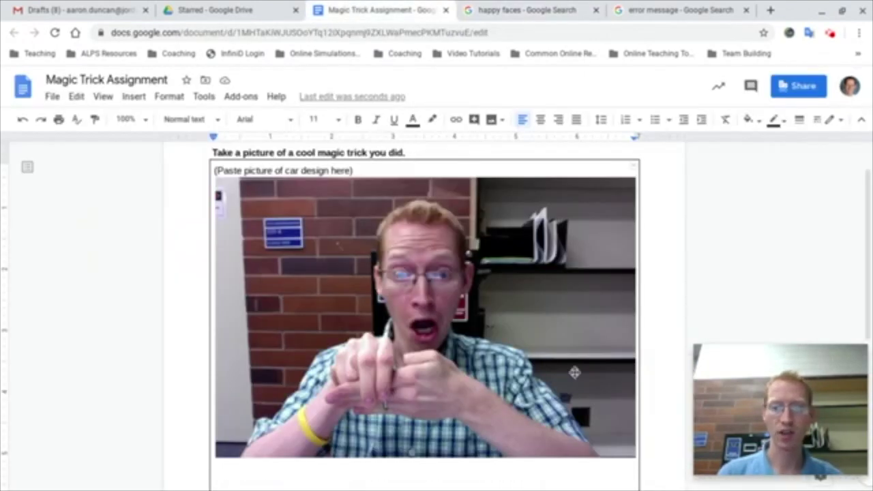
scroll(575, 373, "down", 3)
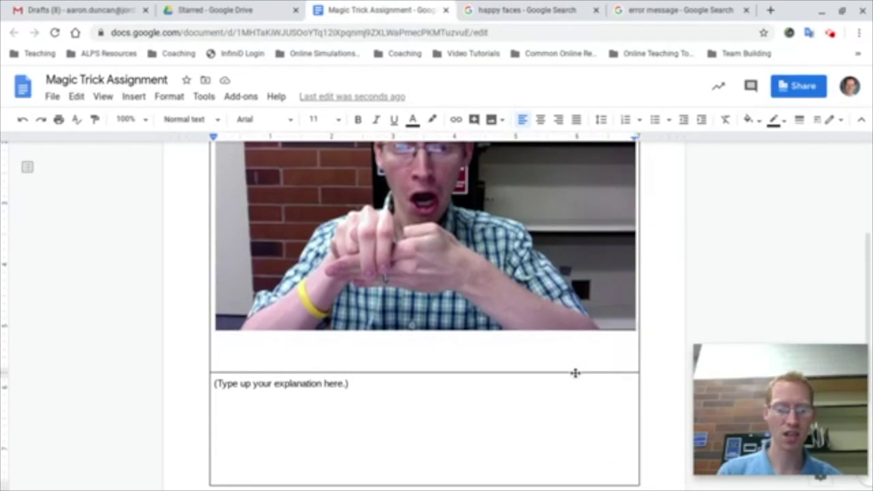
key("Return")
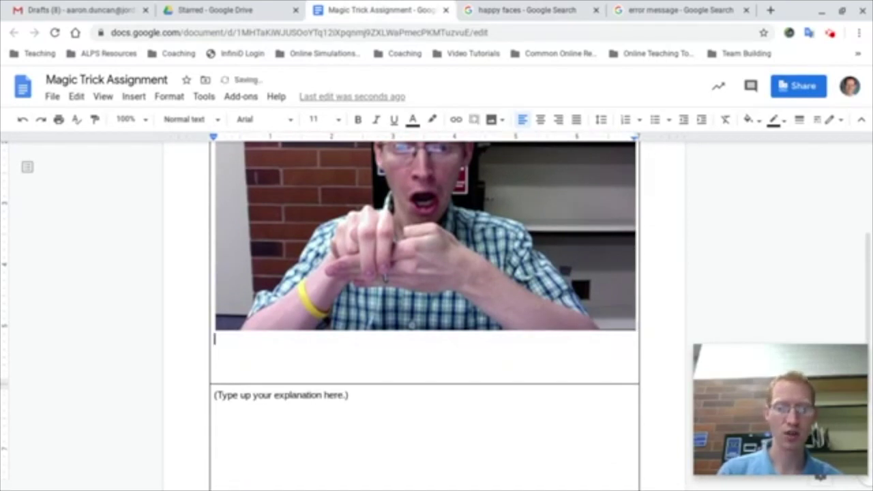
right_click(448, 351)
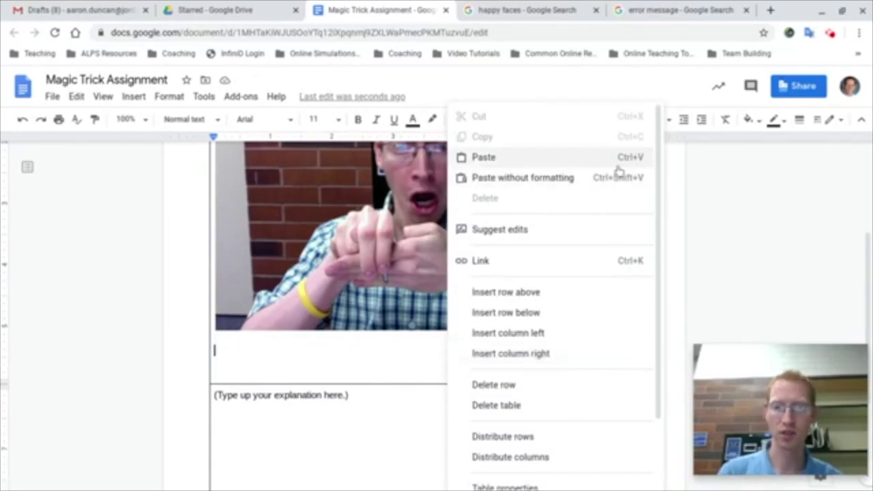
left_click(585, 160)
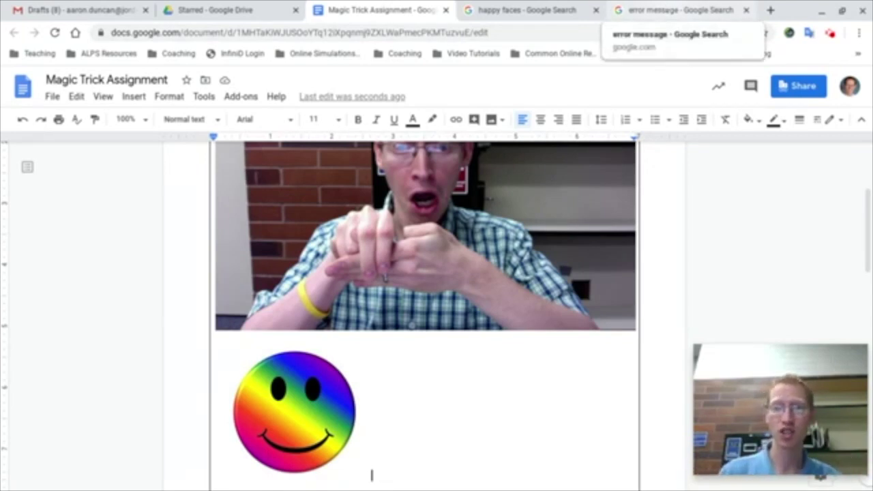
Step: Screenshot the File and Folder Rename error dialog from the 'error message' results and copy it
left_click(664, 10)
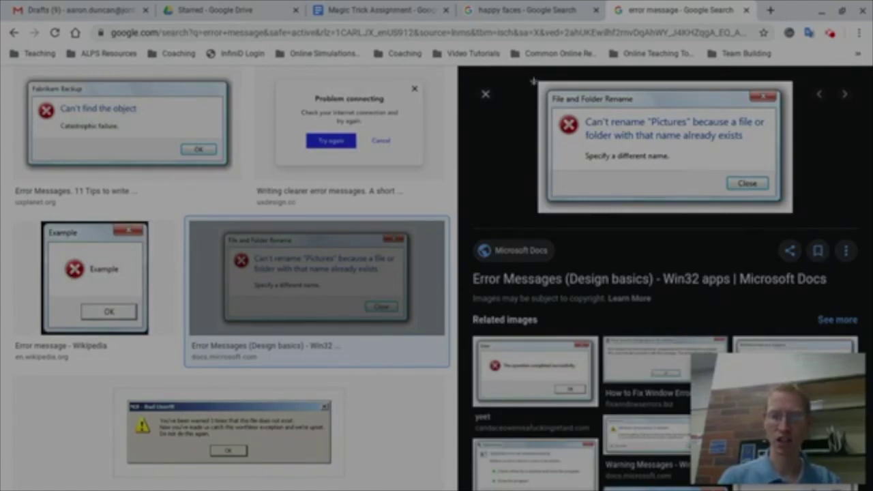
left_click_drag(537, 82, 794, 212)
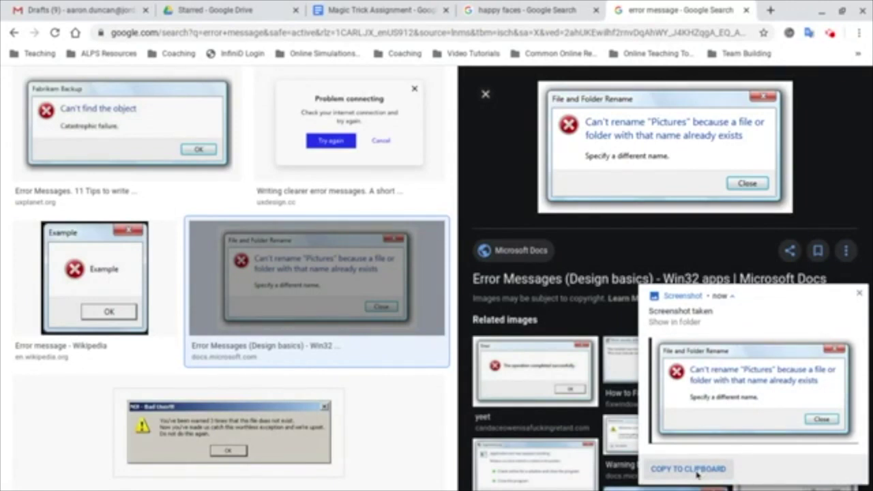
left_click(697, 471)
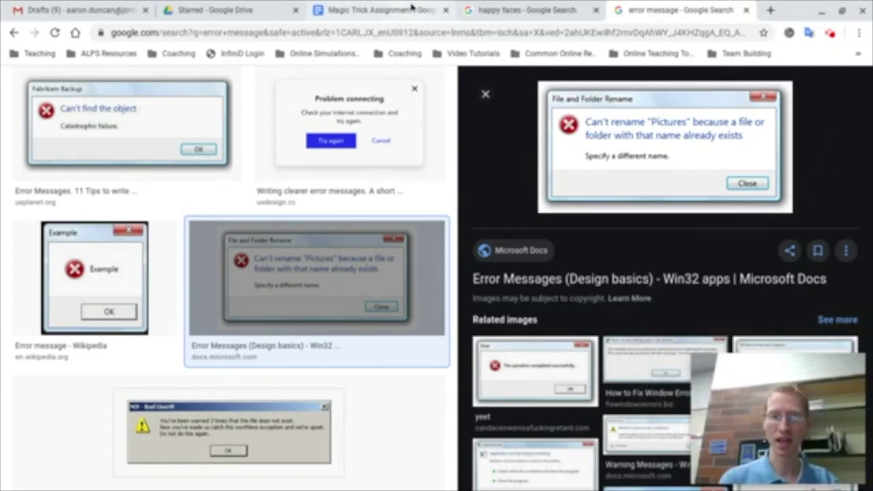
Step: Paste the error screenshot into the 'Help with submitting magic trick assignment' draft body
left_click(94, 12)
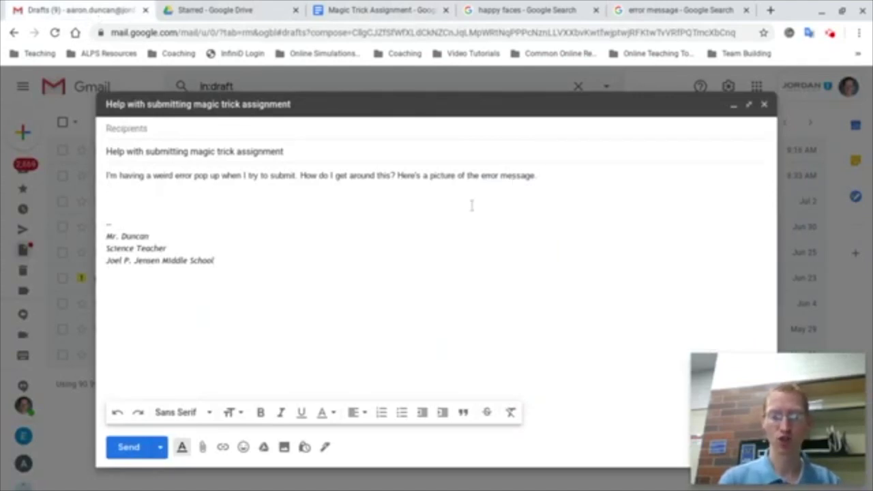
key("ctrl+v")
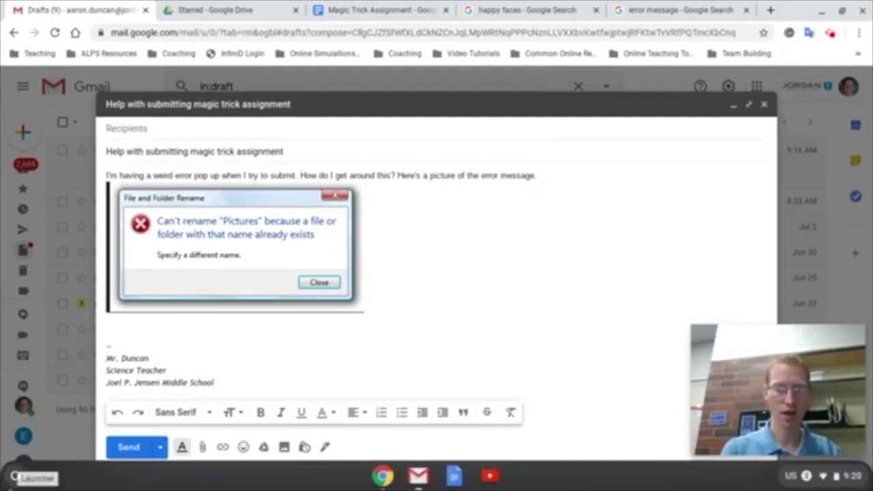
left_click(15, 475)
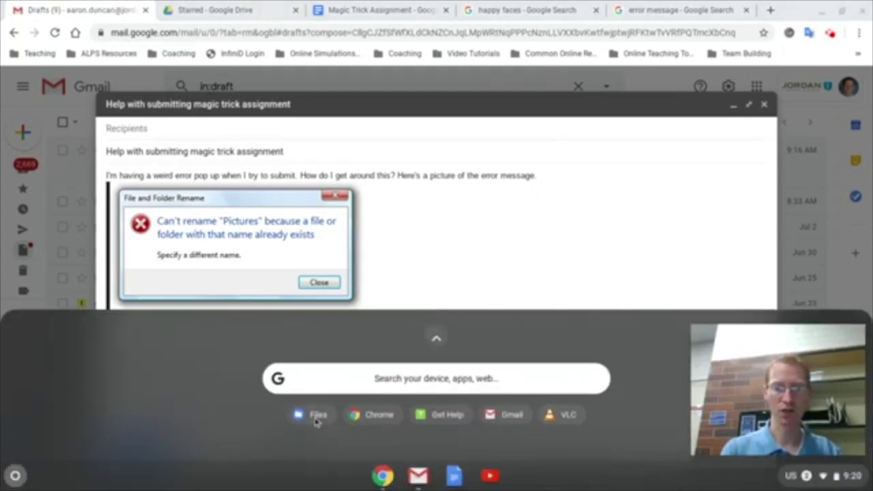
Step: In Files, check Downloads, then browse Google Drive > My Drive to the saved screenshot PNGs
left_click(439, 336)
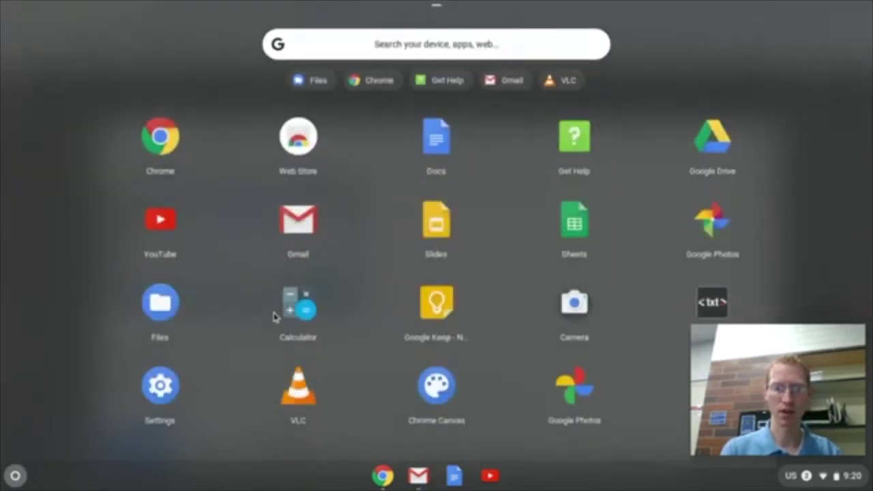
left_click(154, 305)
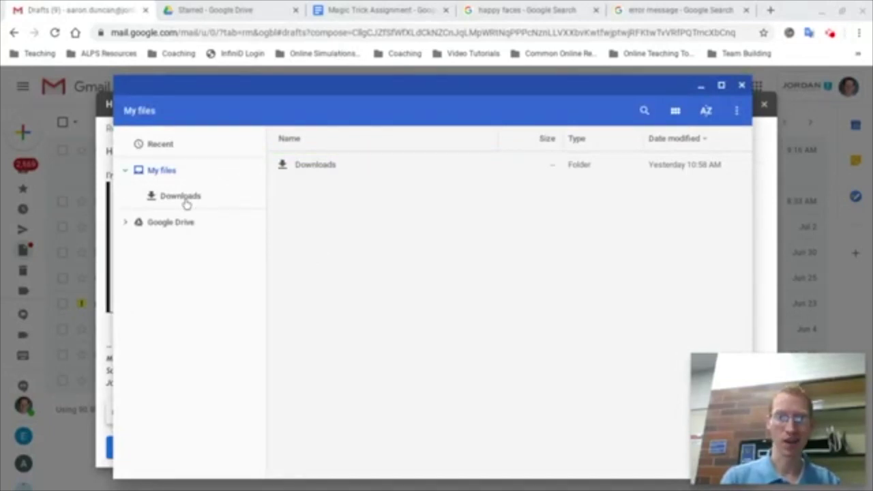
left_click(182, 199)
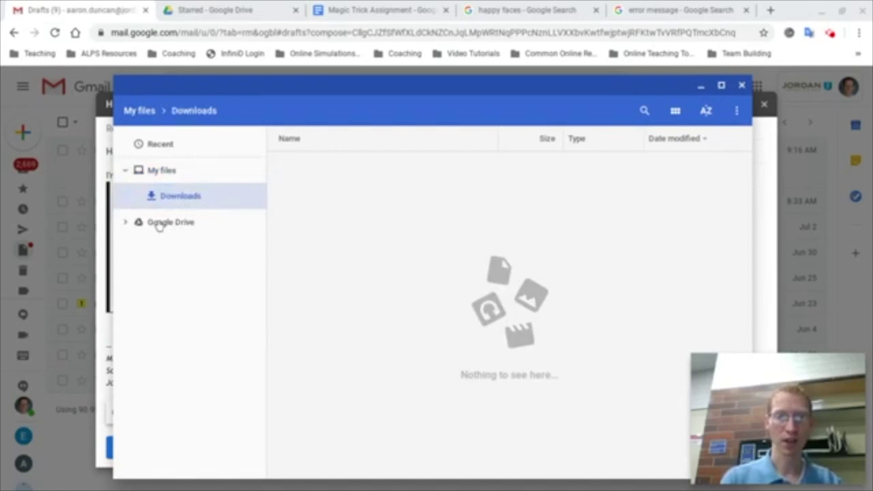
left_click(164, 223)
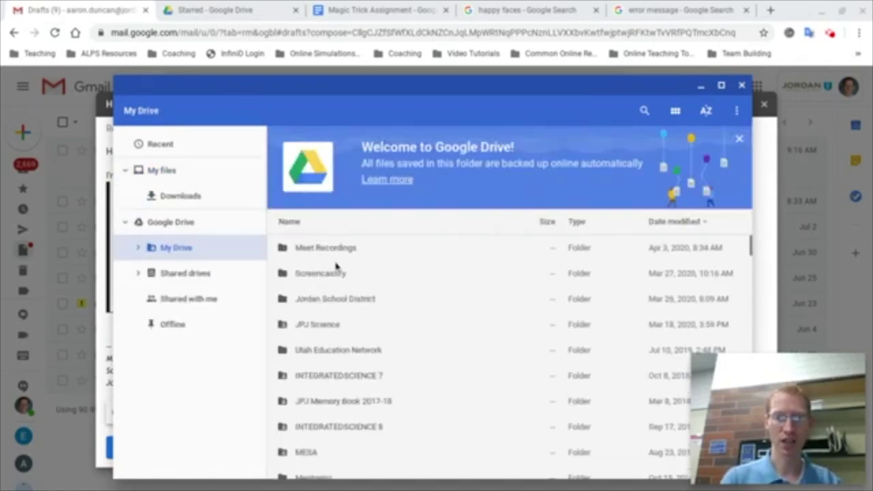
scroll(336, 266, "down", 2)
scroll(336, 266, "up", 2)
scroll(336, 266, "down", 5)
scroll(414, 348, "down", 8)
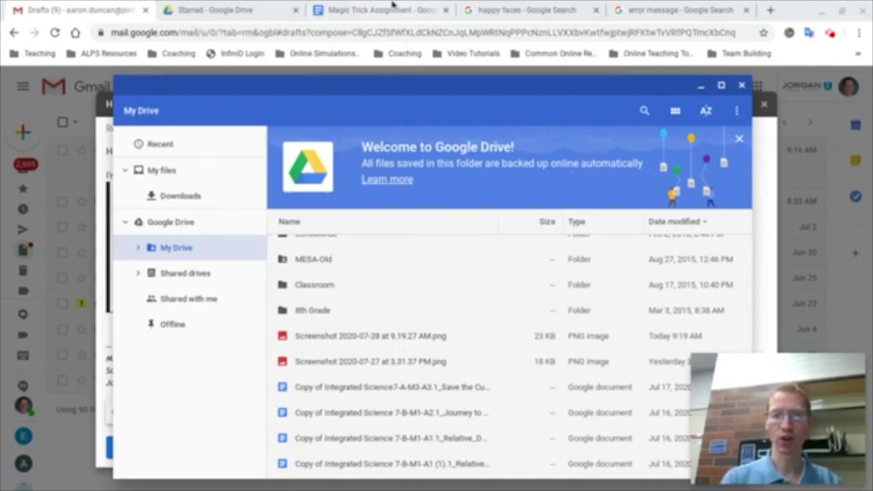
left_click(366, 11)
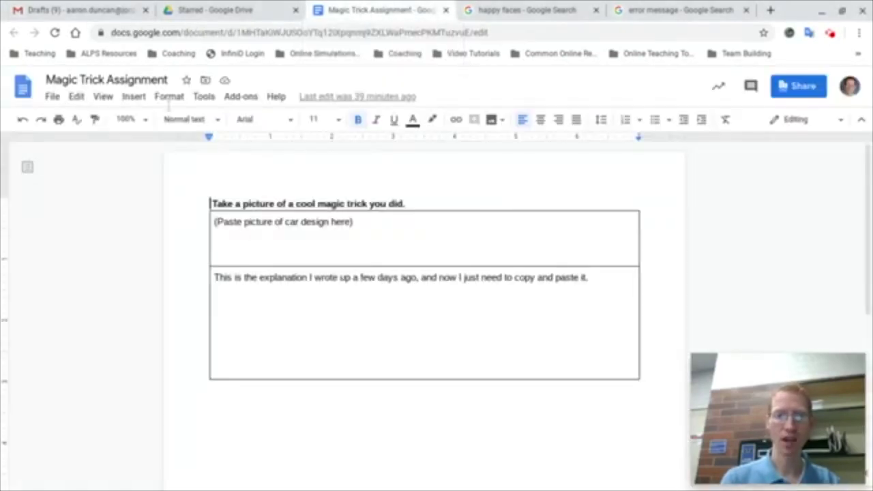
Step: Paste the error screenshot into the picture cell and add a second copy from Drive
left_click(303, 235)
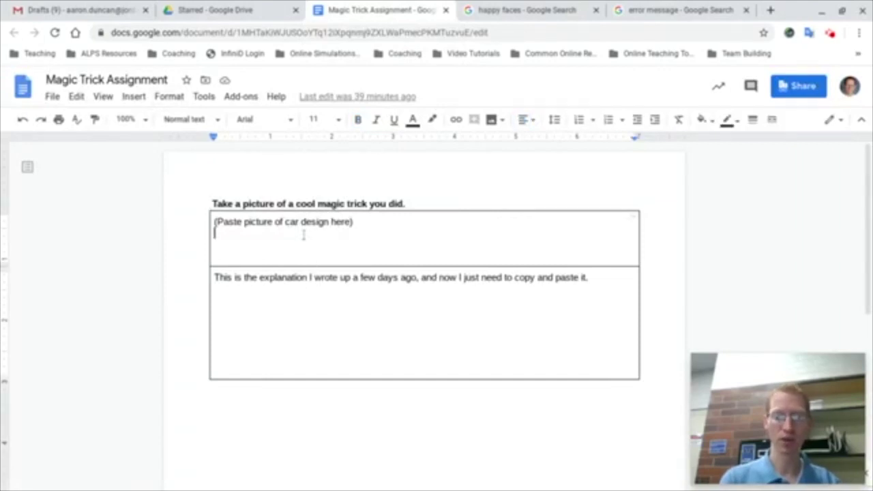
key("ctrl+v")
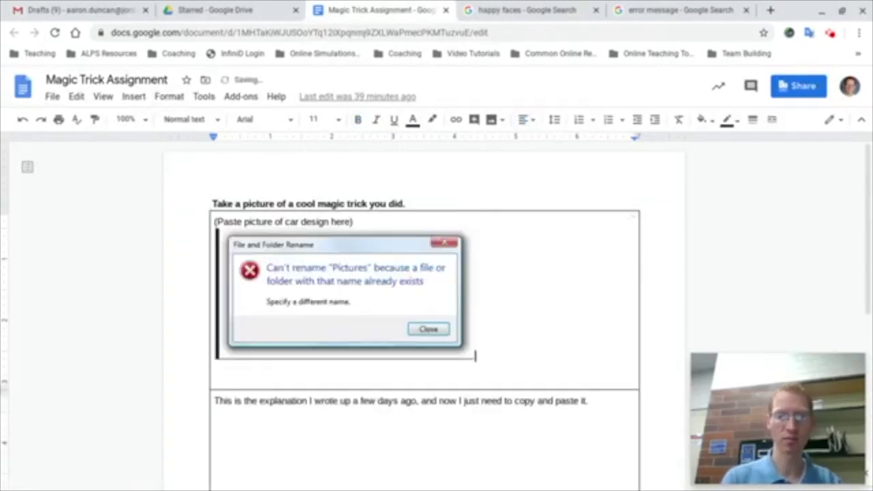
left_click(136, 98)
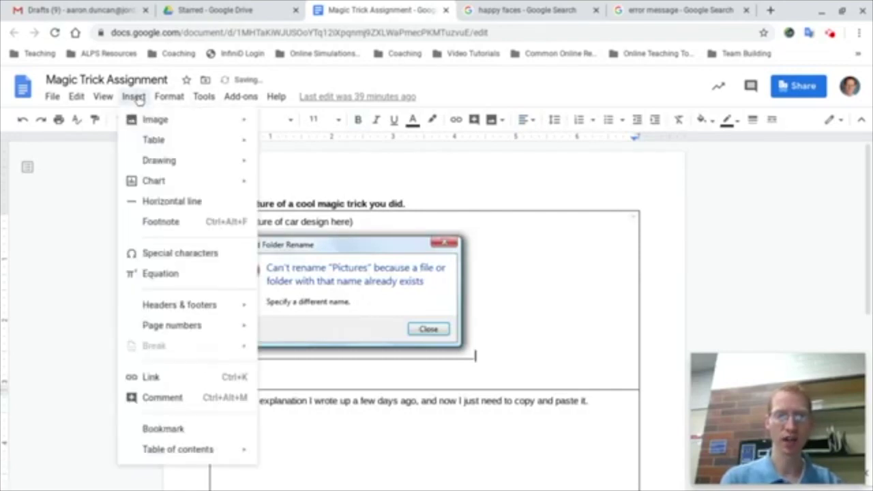
mouse_move(153, 120)
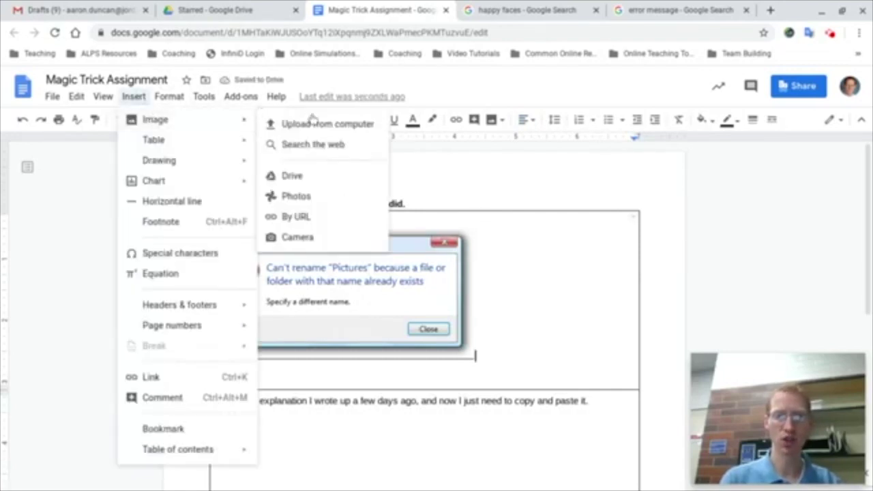
left_click(294, 176)
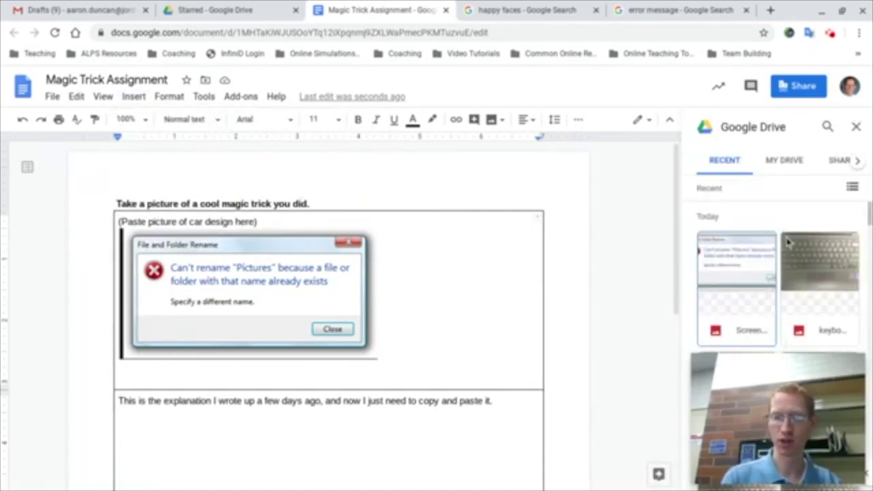
left_click(749, 275)
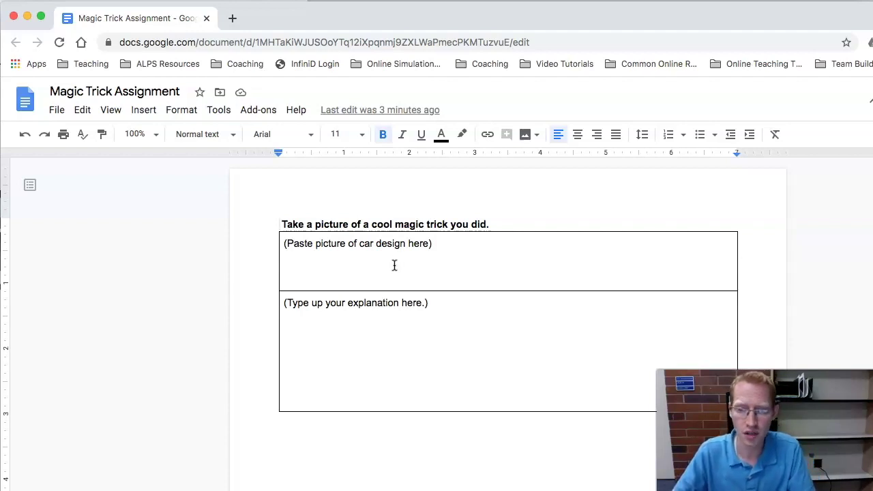
Step: Take several webcam snapshots of the 'JPJ Rocks!' flower drawing for the picture cell
left_click(393, 264)
left_click(145, 111)
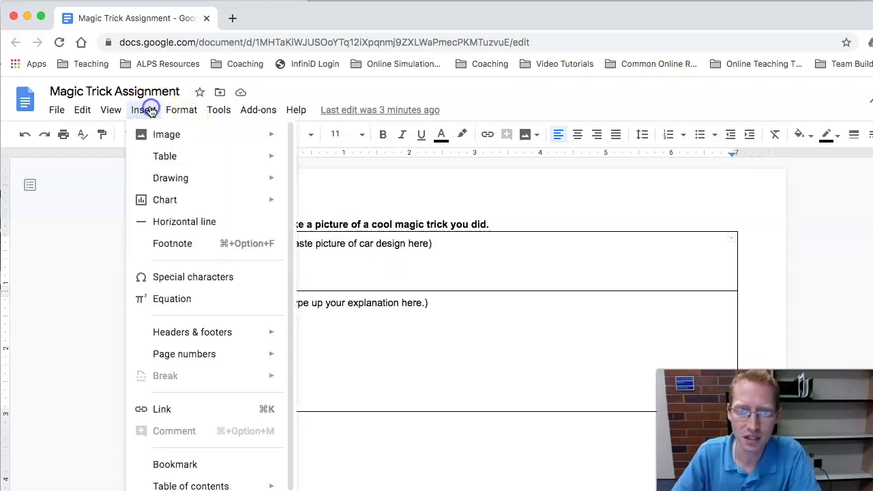
mouse_move(170, 136)
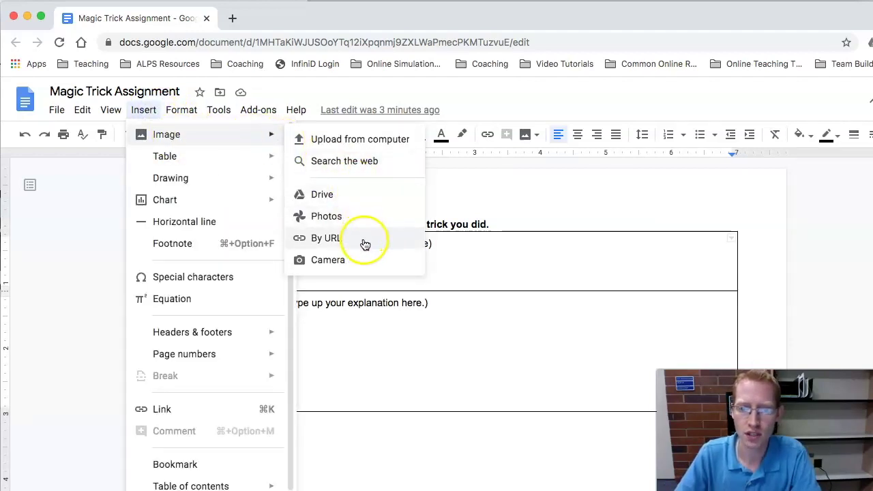
left_click(341, 264)
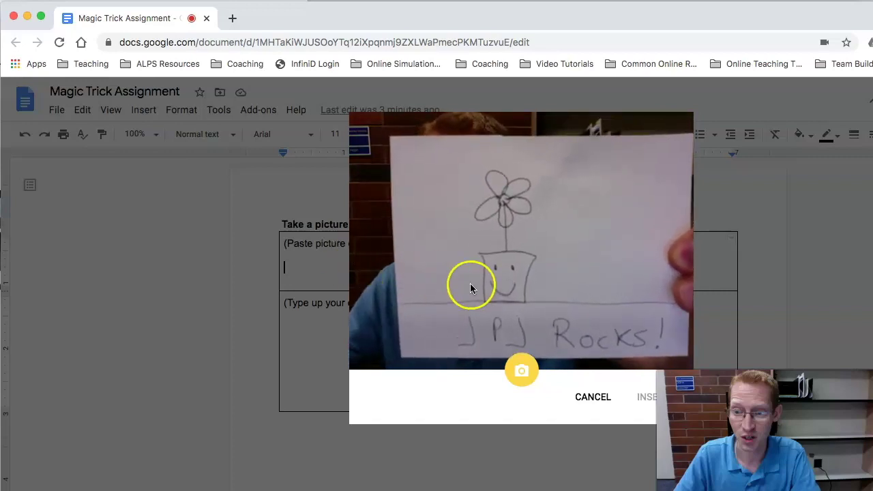
left_click(521, 374)
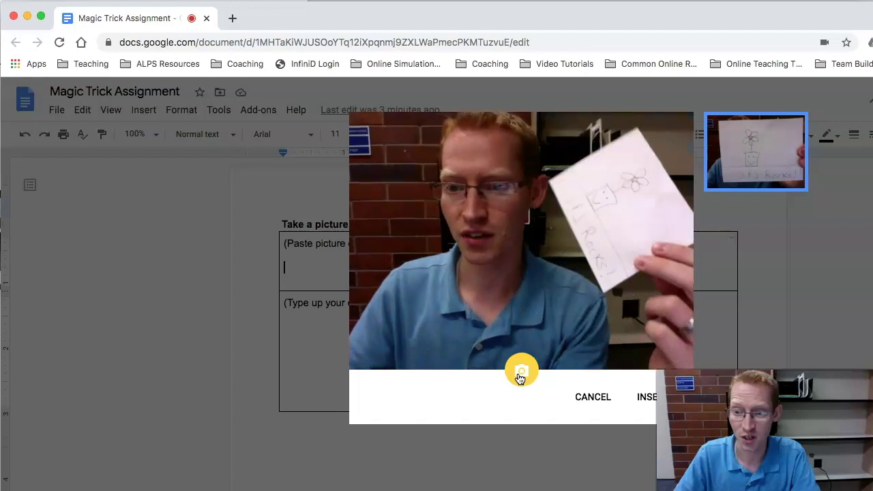
left_click(521, 373)
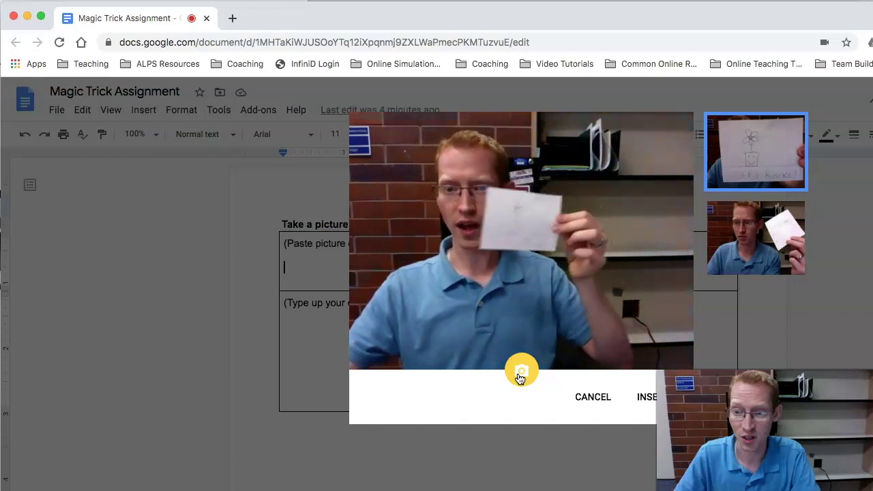
left_click(521, 374)
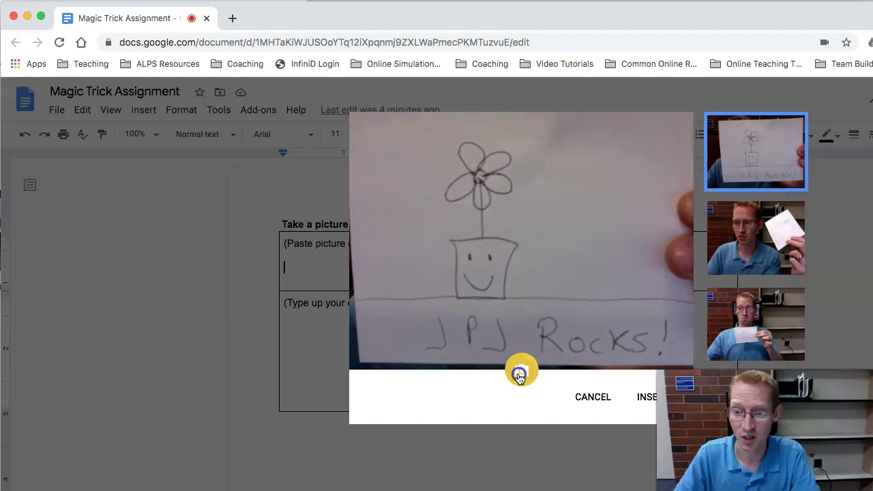
left_click(520, 373)
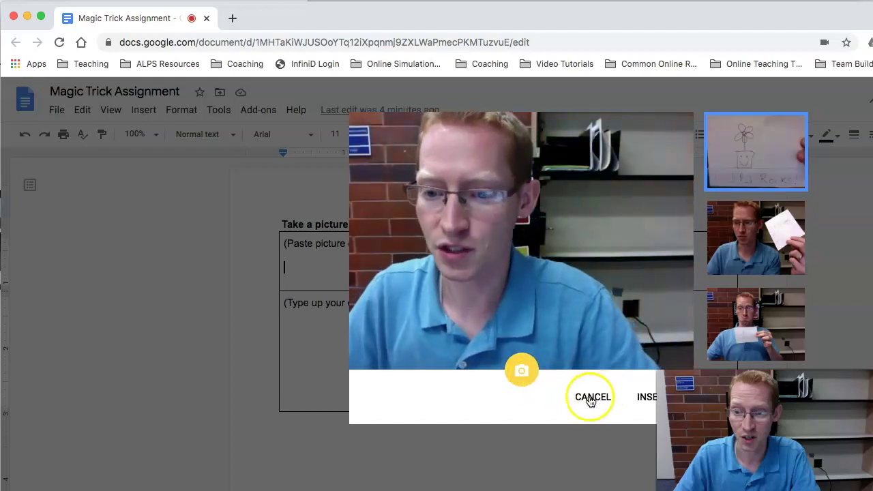
Step: Pick the flower drawing snapshot and insert it into the picture cell
left_click(754, 225)
left_click(752, 292)
left_click(743, 247)
left_click(743, 156)
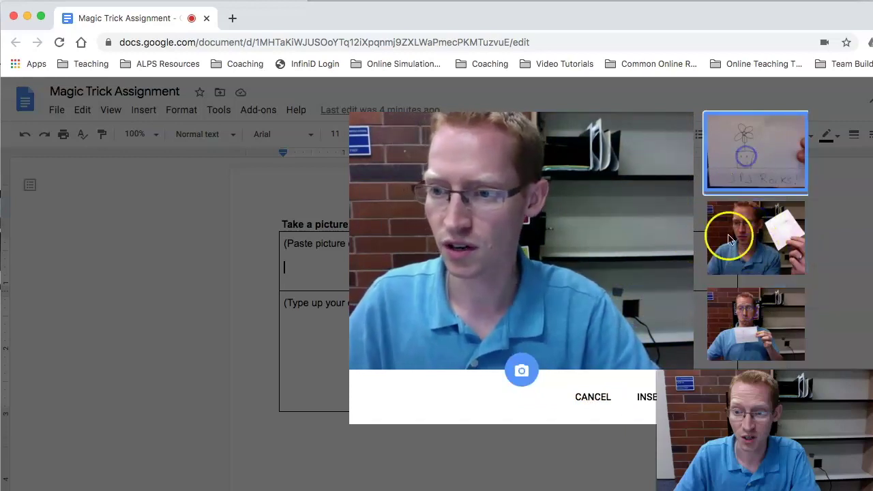
left_click(644, 399)
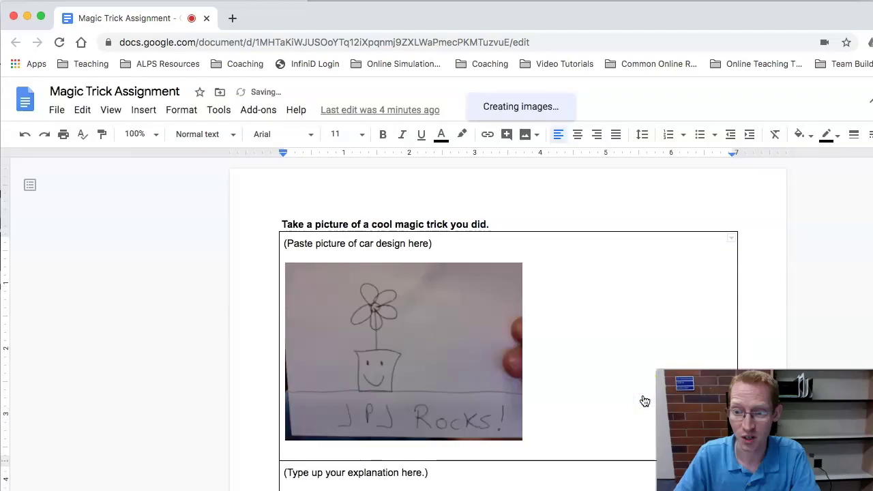
Step: Enlarge the 'JPJ Rocks!' flower photo from its bottom-right corner handle
left_click(500, 365)
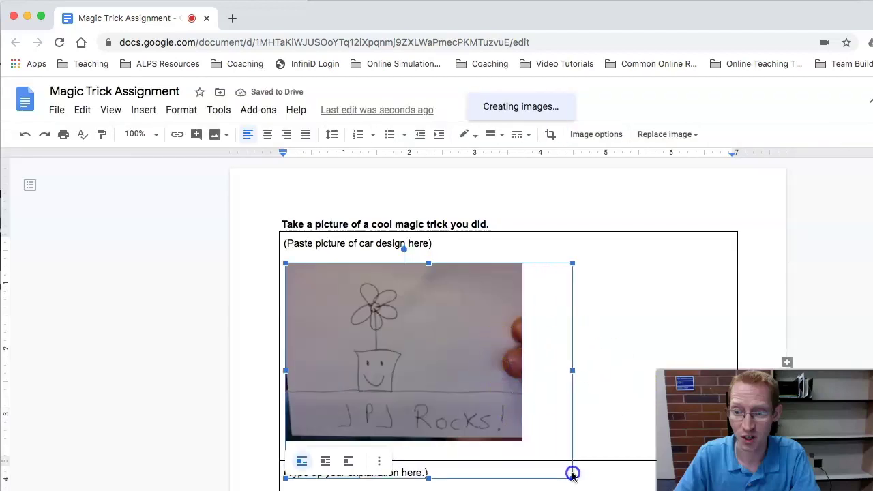
left_click_drag(572, 474, 572, 475)
scroll(580, 419, "down", 3)
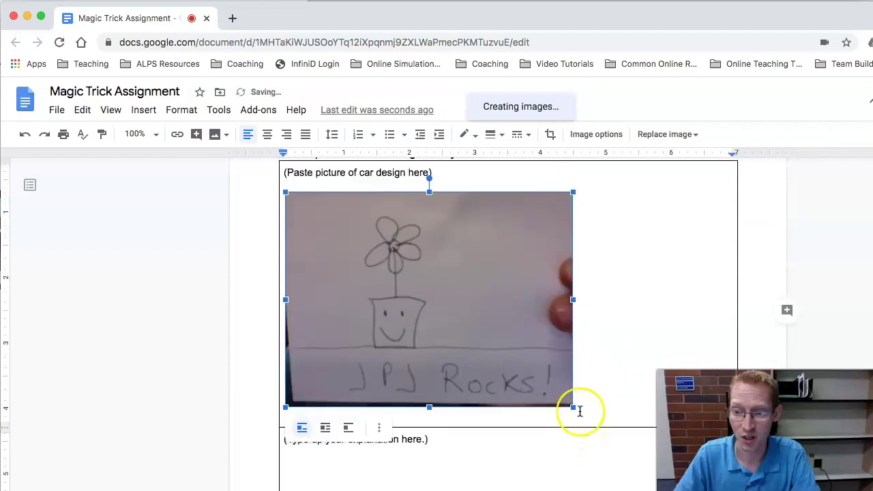